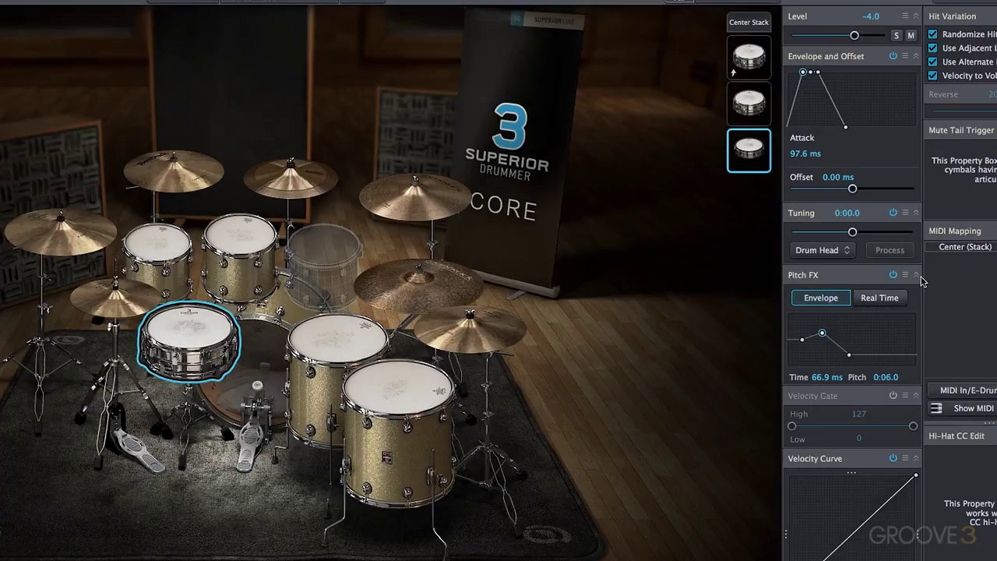
- Reset the pitch and volume envelopes of the Mega Snare and Rimshot layers in the Center Stack to their defaults
left_click(905, 275)
left_click(928, 309)
left_click(764, 107)
left_click(905, 275)
left_click(923, 307)
left_click(744, 49)
left_click(743, 23)
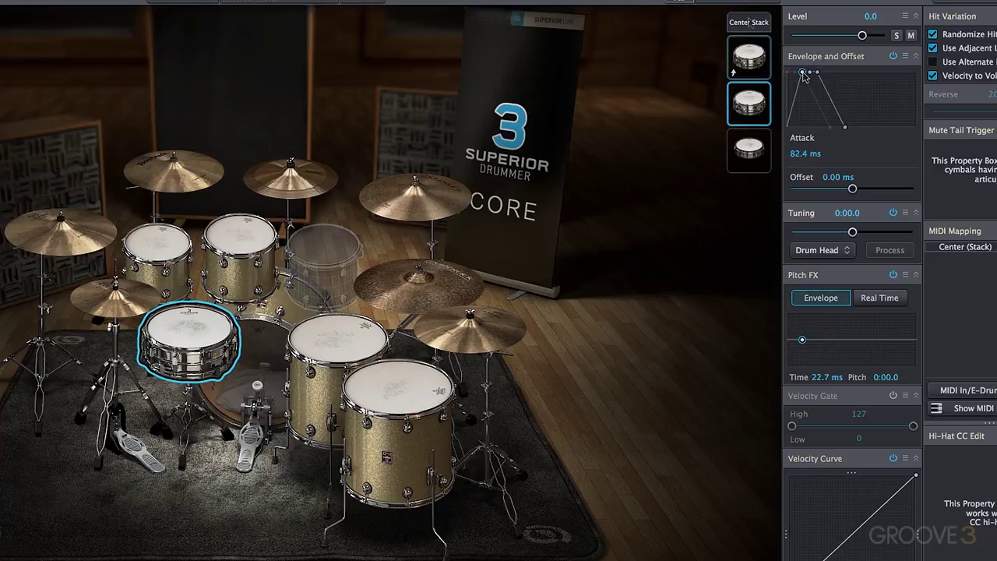
left_click(748, 22)
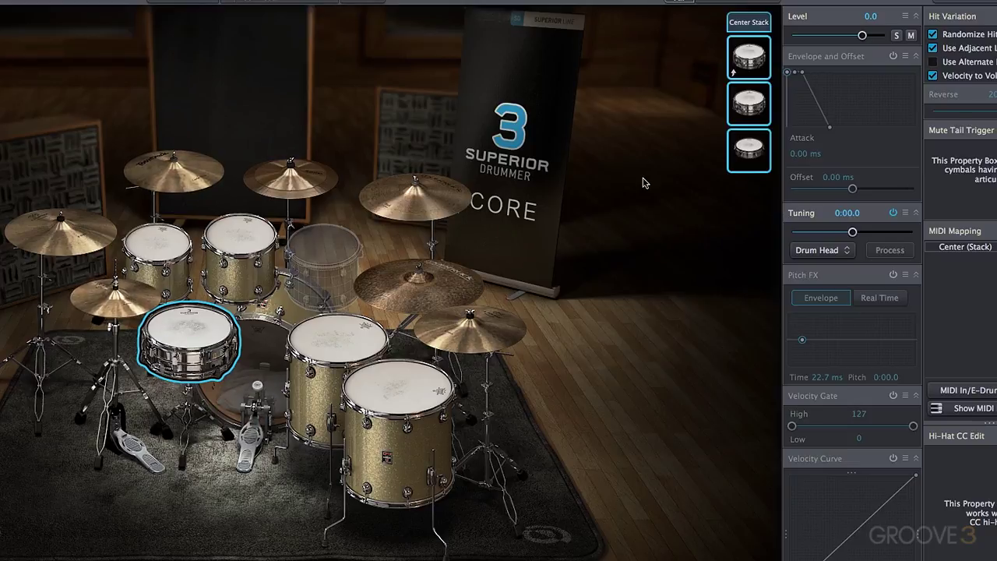
- Set the level of the Mega Snare layer to -6.0
left_click(752, 157)
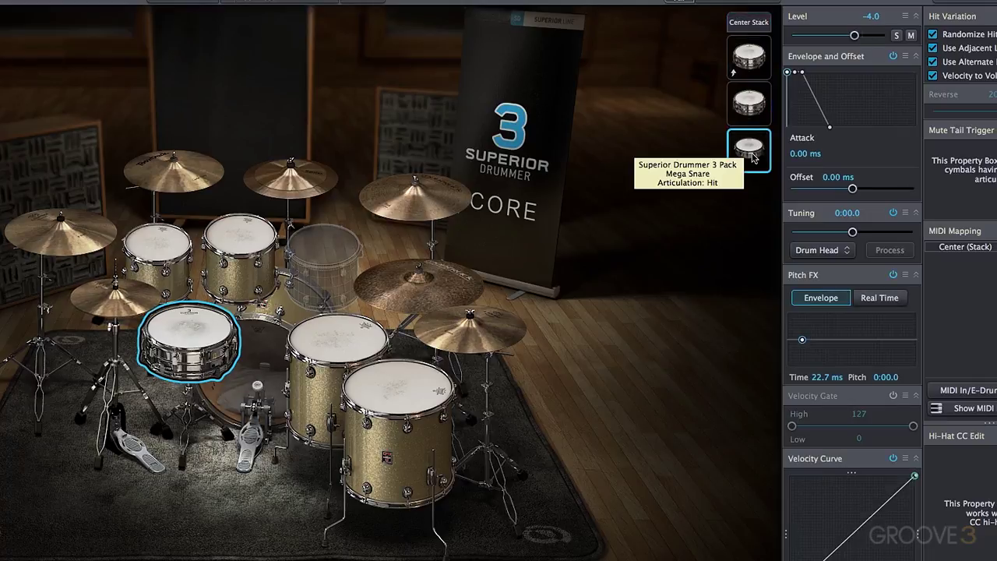
left_click_drag(869, 10, 869, 12)
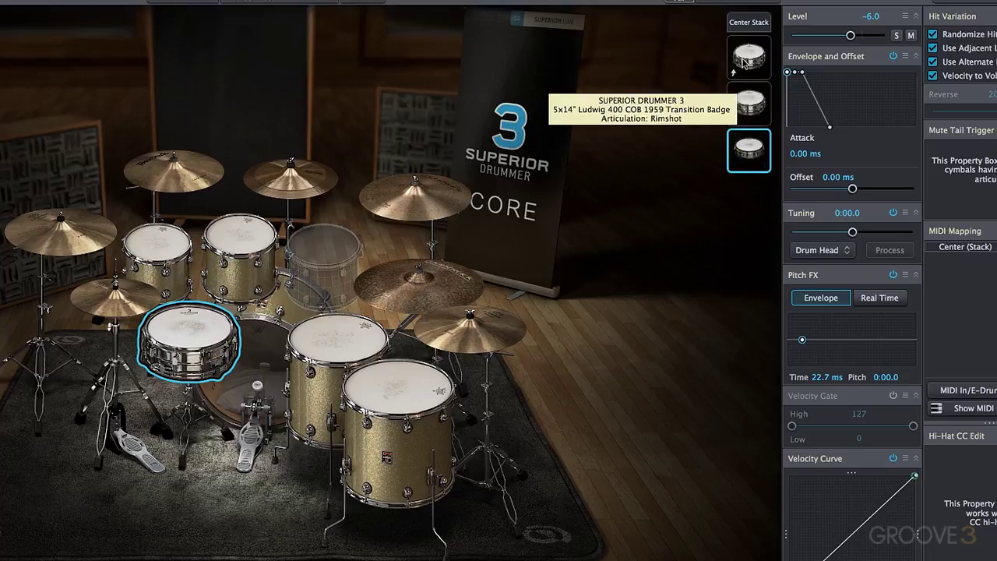
left_click(743, 24)
left_click(748, 148)
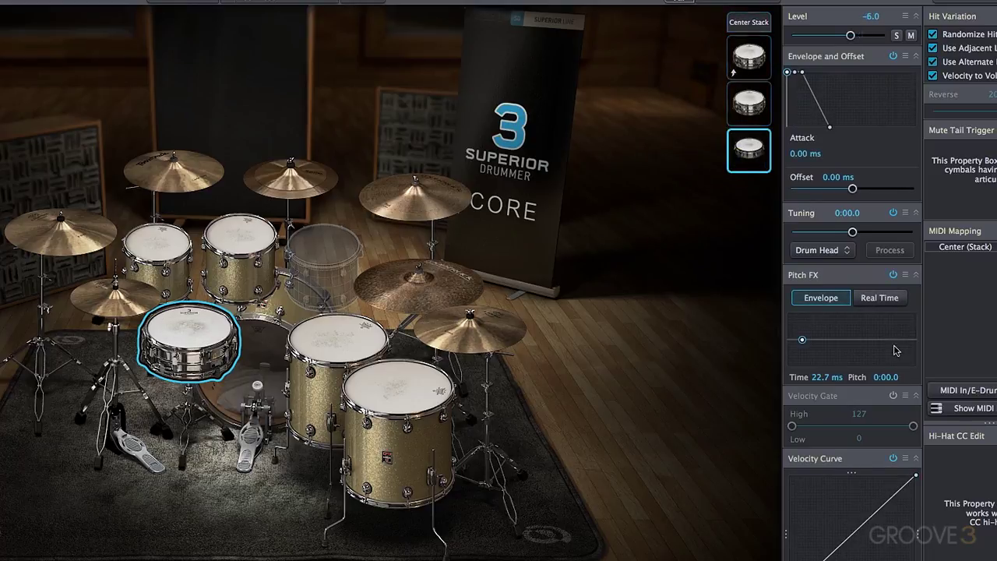
- Switch the Mega Snare's Pitch FX to Real Time and review the MIDI Learn and macro binding options for Tuning and Pitch
left_click(878, 303)
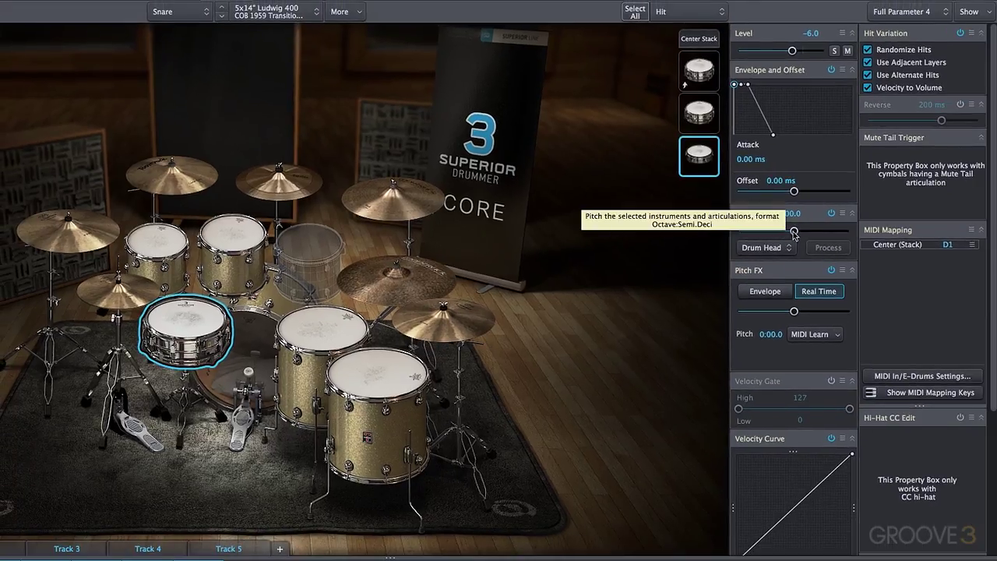
right_click(793, 232)
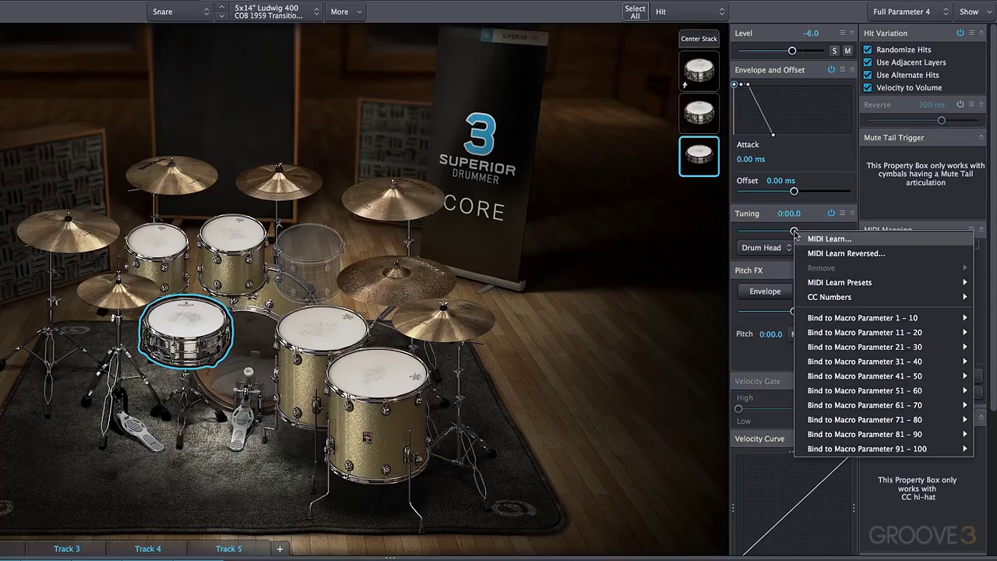
left_click(699, 273)
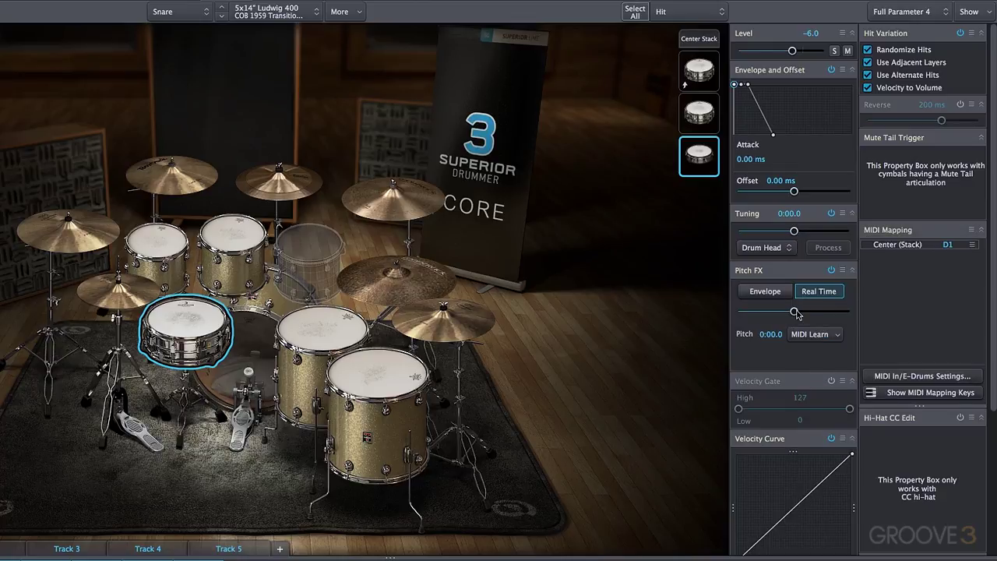
right_click(794, 312)
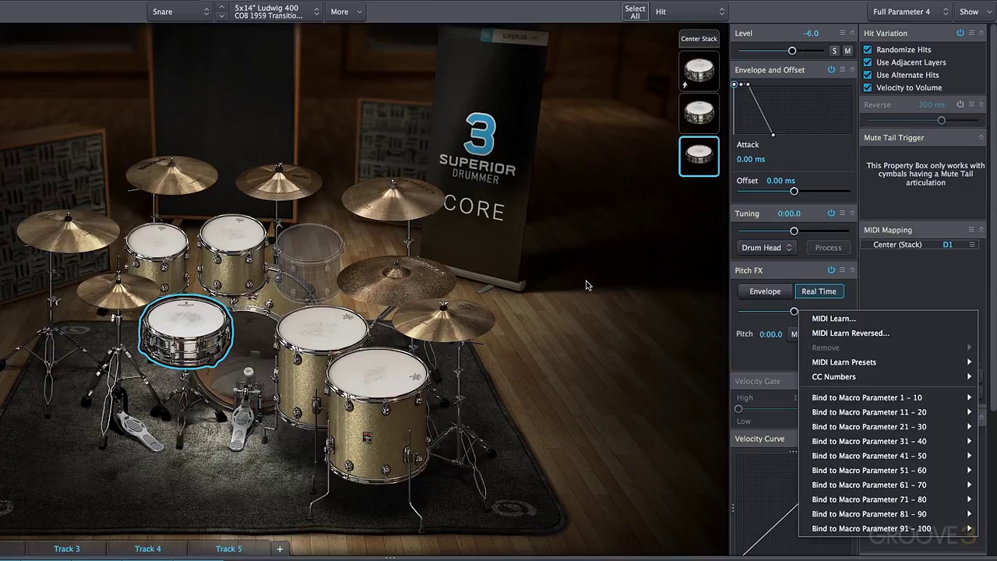
mouse_move(868, 415)
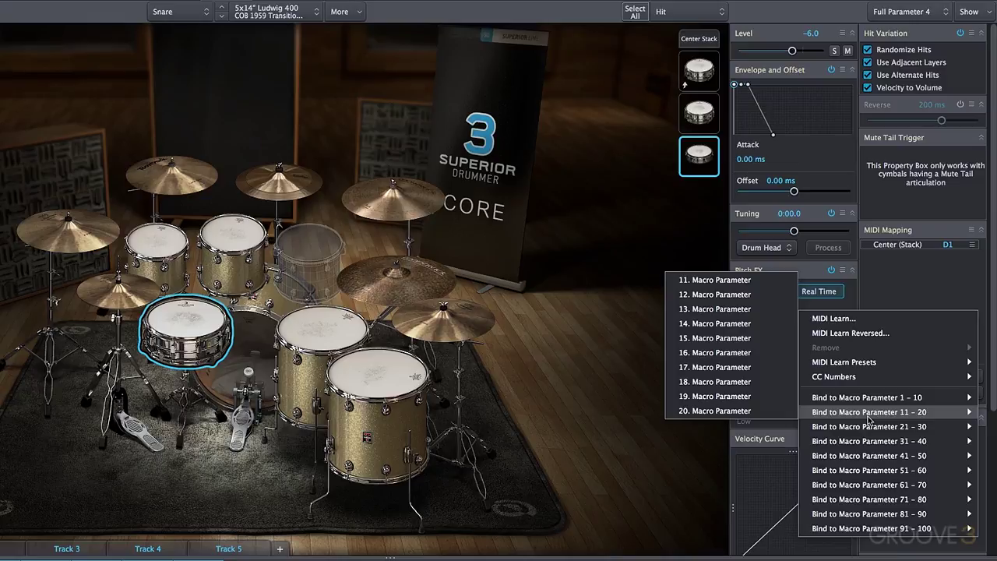
left_click(651, 227)
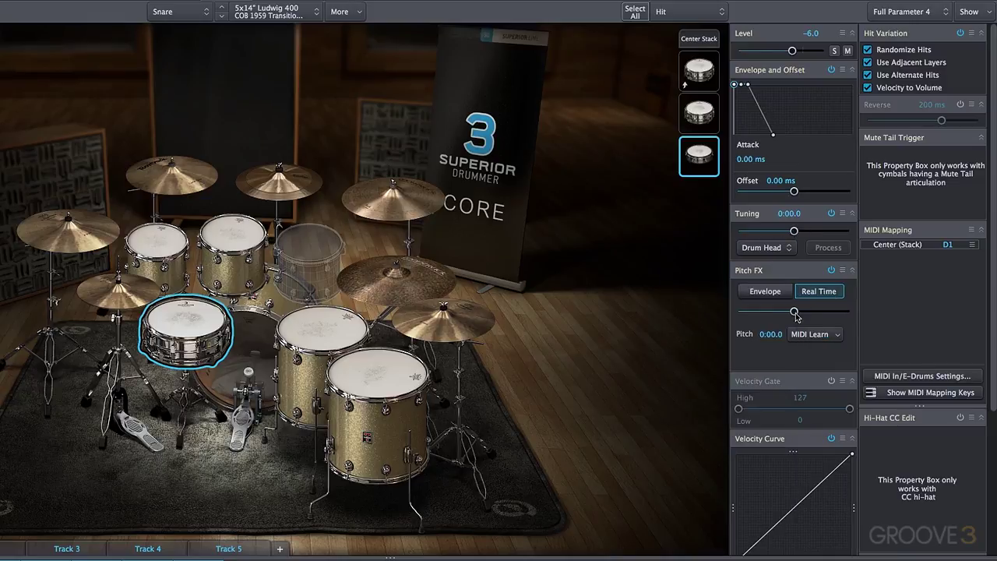
- Turn on Pitch FX in Real Time mode for the whole Center Stack, leaving the pitch at 0:00.0
left_click(699, 43)
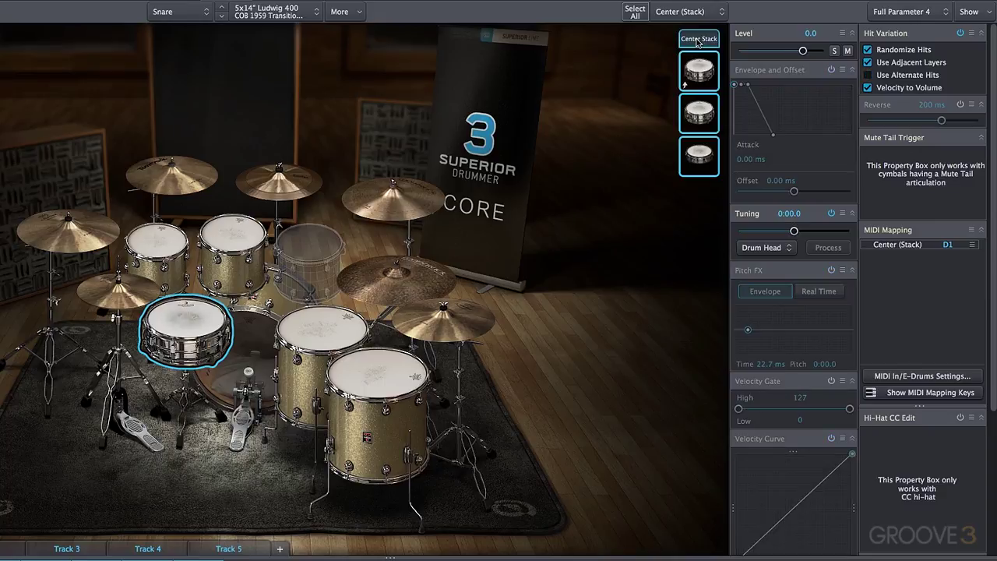
mouse_move(793, 232)
left_mouse_down()
mouse_move(823, 233)
mouse_move(757, 246)
mouse_move(793, 241)
left_mouse_up()
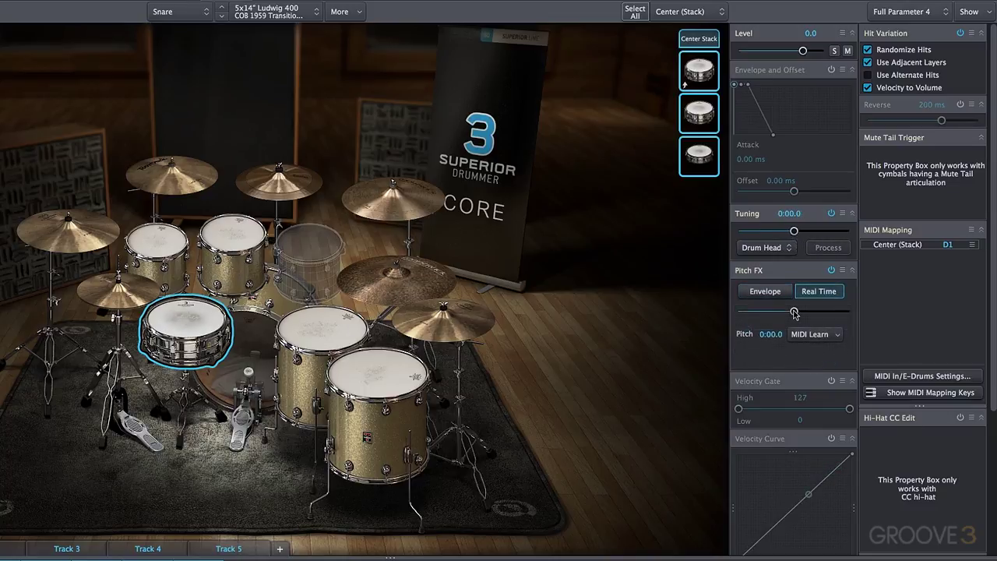
mouse_move(795, 312)
left_mouse_down()
mouse_move(823, 313)
mouse_move(763, 322)
mouse_move(796, 325)
mouse_move(797, 314)
left_mouse_up()
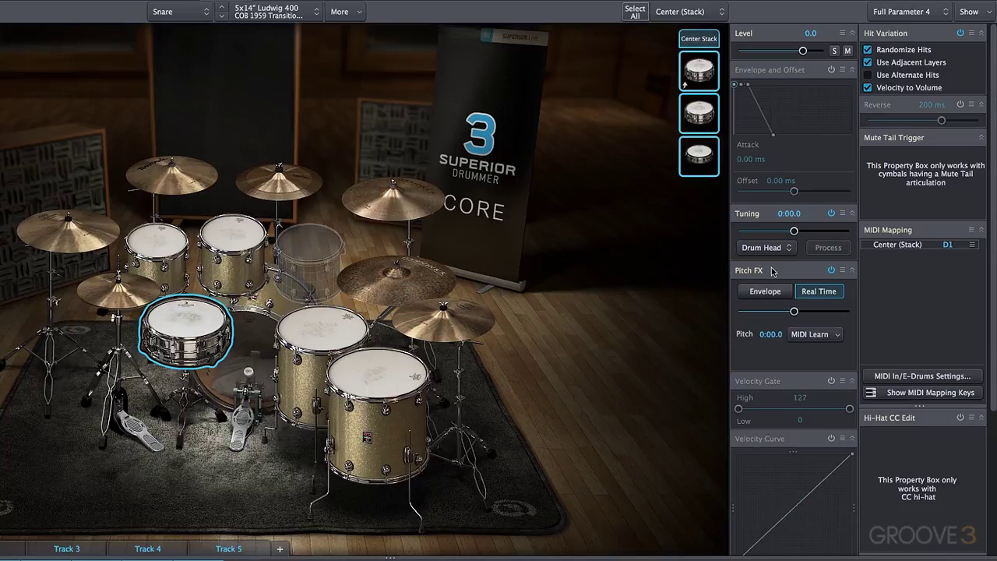
- Mute the Rimshot and Mega Snare layers together
left_click(704, 123)
left_click(704, 154, "shift")
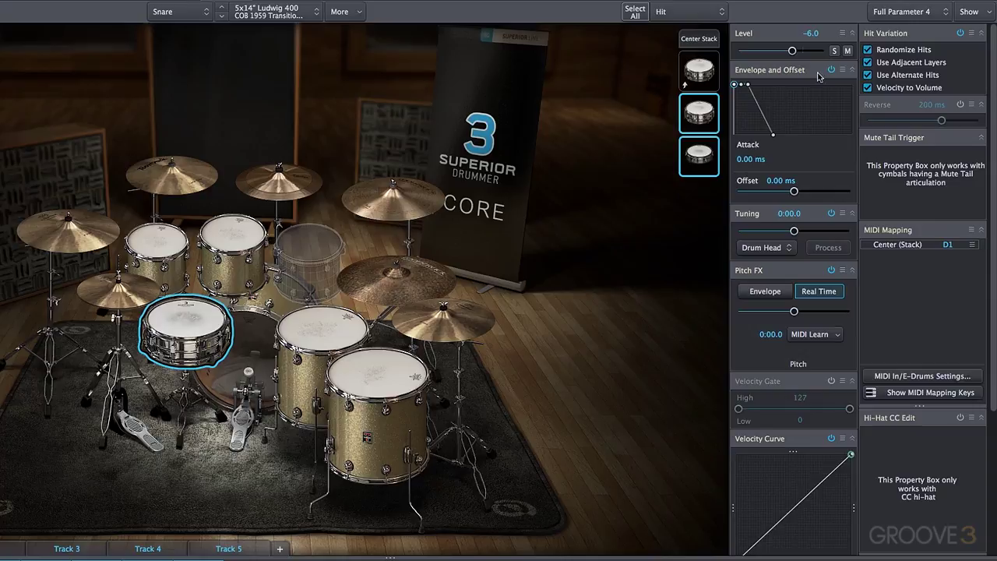
left_click(848, 50)
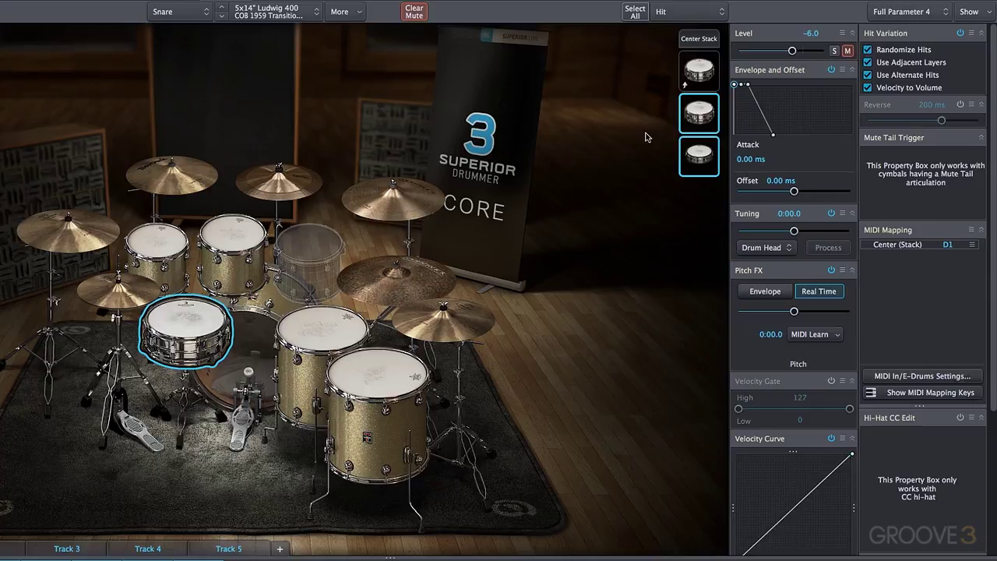
- Lower the Center layer's tuning to -0:05.0, process it, and audition the snare before and after processing
left_click(701, 54)
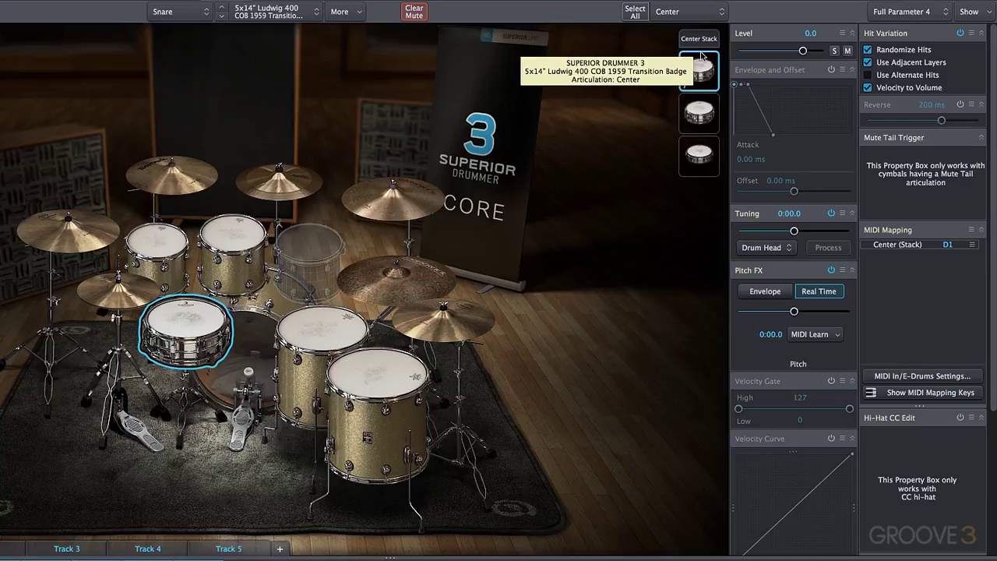
scroll(803, 212, "down", 2)
scroll(803, 212, "down", 2)
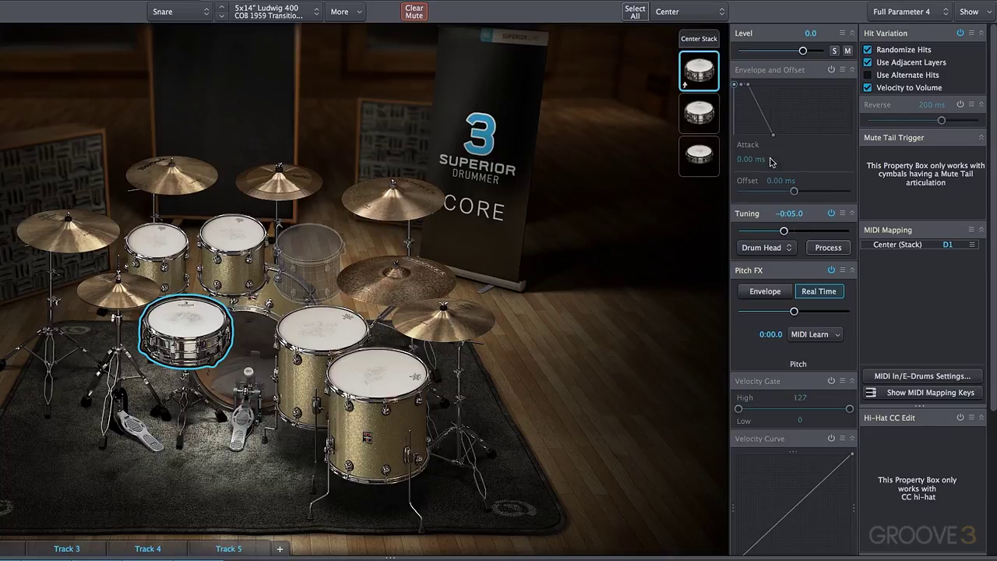
left_click(713, 75)
left_click(713, 75)
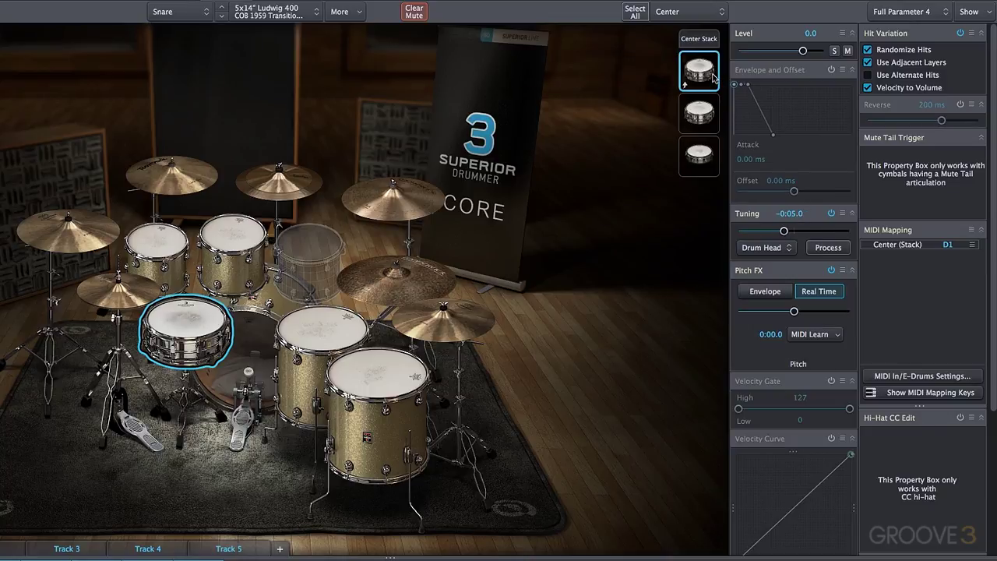
left_click(828, 247)
left_click(700, 60)
left_click(700, 61)
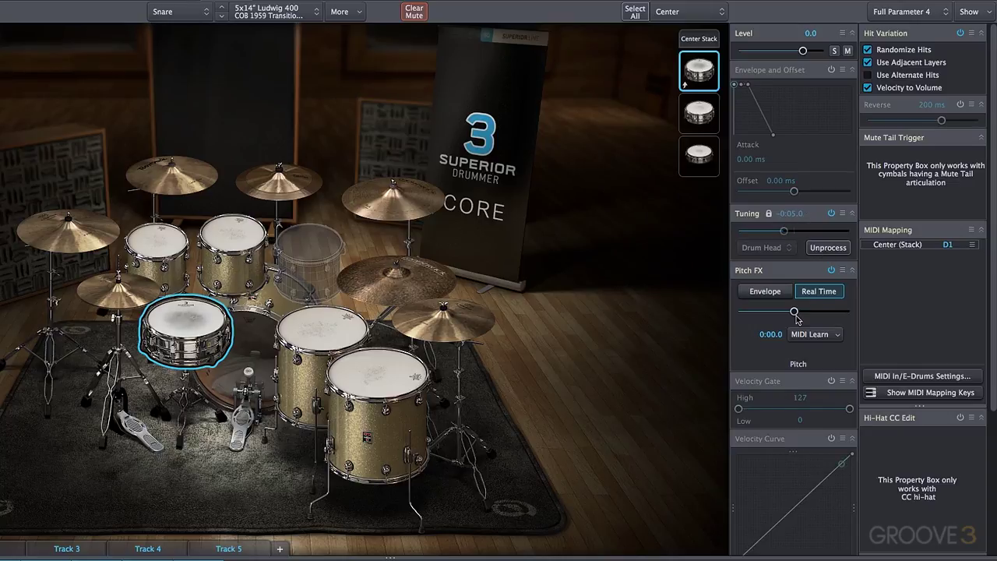
- Raise the Center layer's real-time pitch to 0:04.9, switching Tuning and Pitch FX off and on to compare
mouse_move(795, 316)
left_mouse_down()
mouse_move(811, 317)
mouse_move(775, 326)
mouse_move(813, 318)
left_mouse_up()
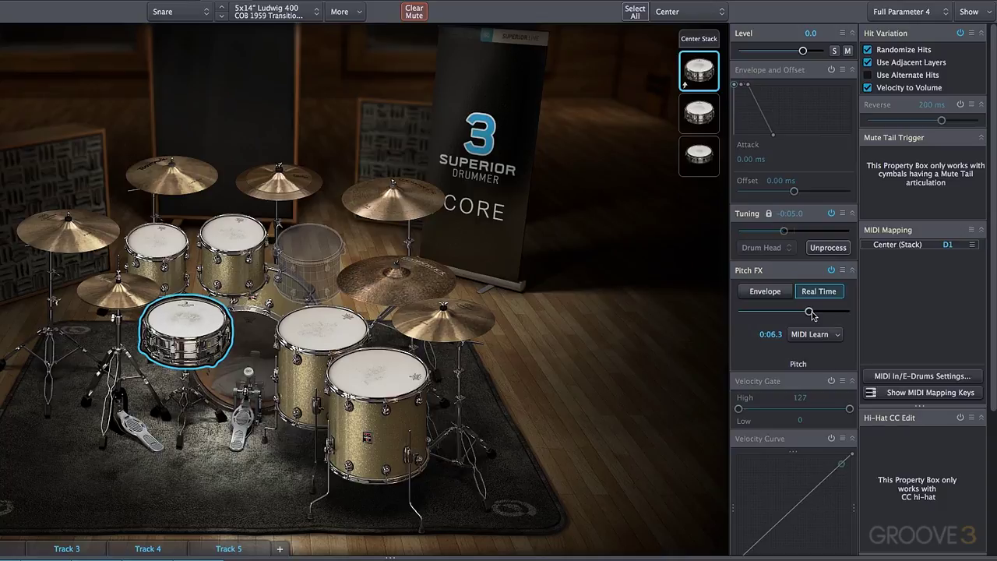
left_click(831, 271)
left_click(831, 214)
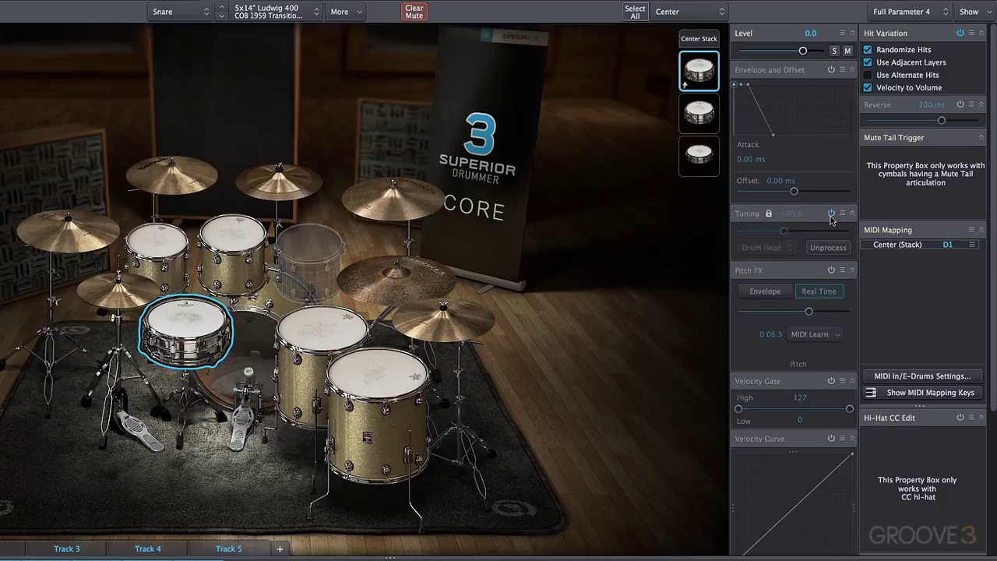
left_click(831, 215)
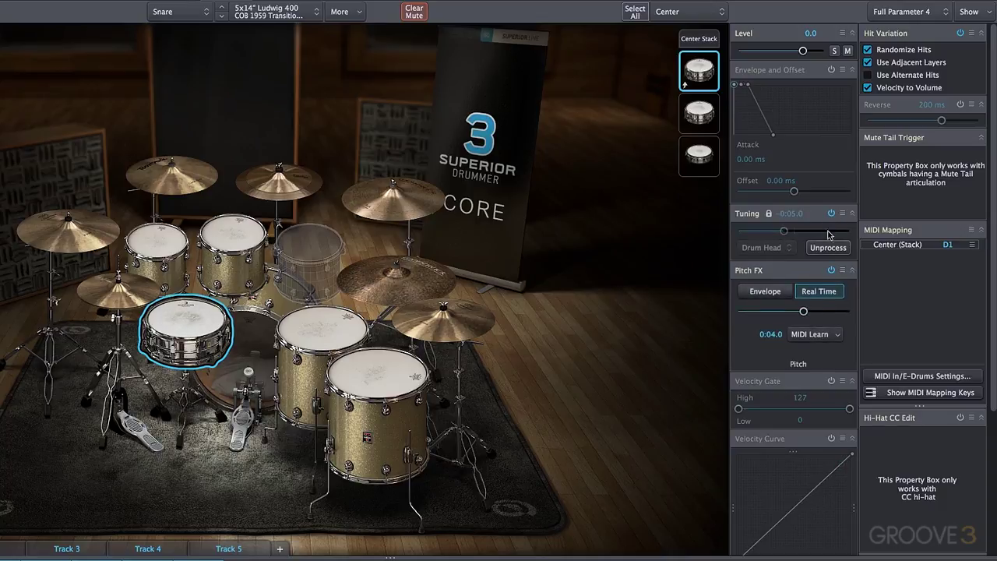
left_click_drag(805, 313, 807, 313)
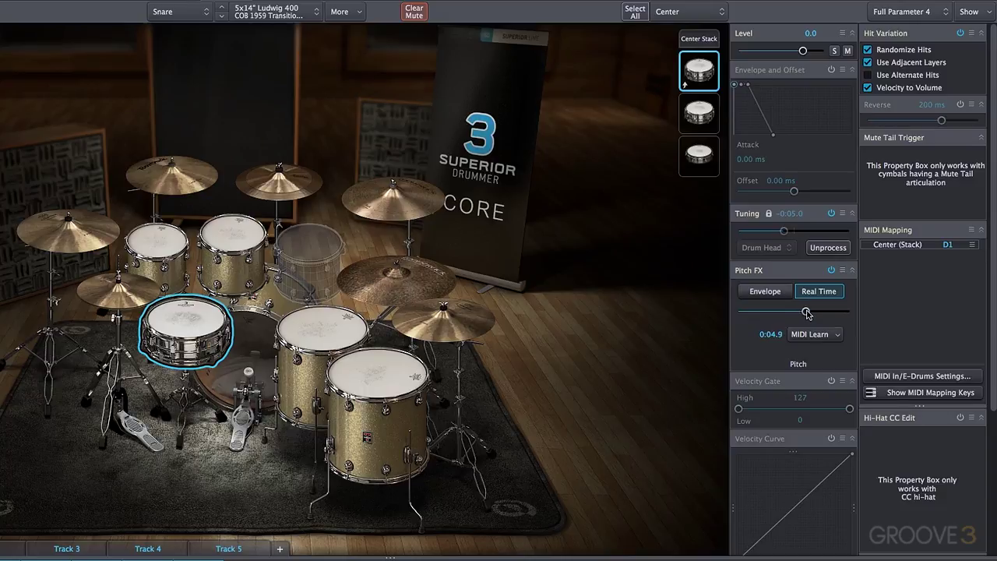
- Compare the Center layer with Tuning and Pitch FX bypassed and re-enabled, and return the real-time pitch to 0:00.0
left_click(831, 214)
left_click(831, 270)
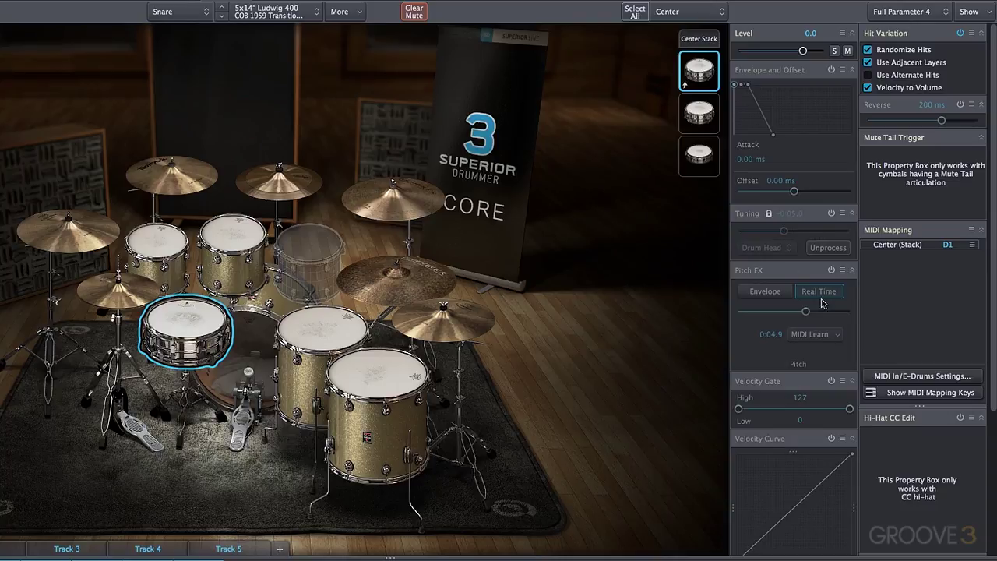
left_click(831, 213)
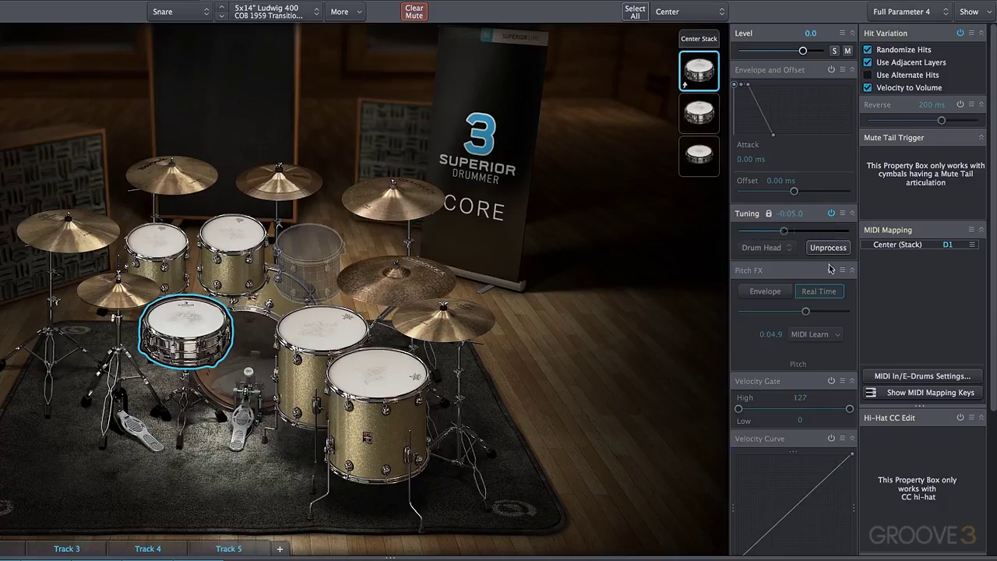
left_click(831, 269)
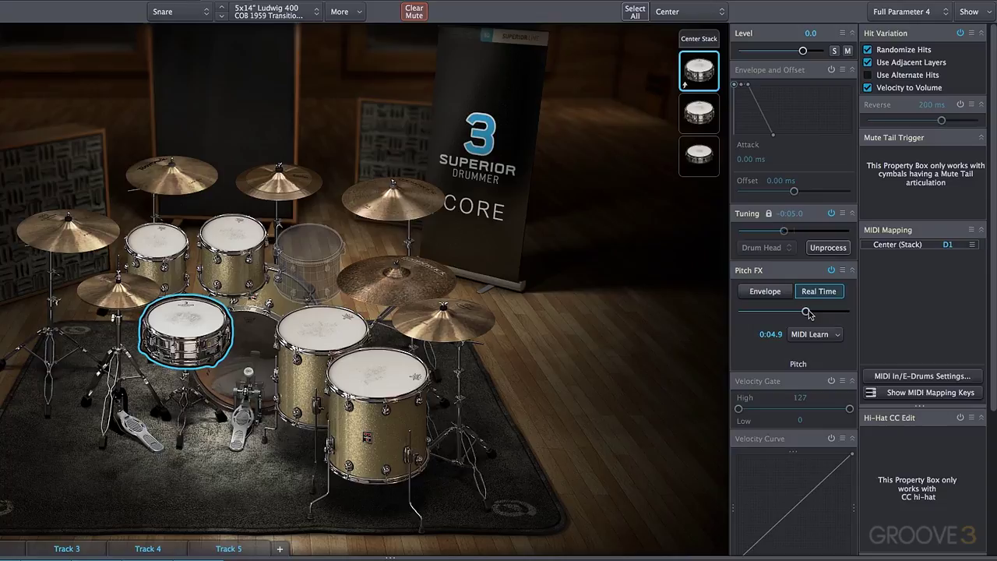
left_click_drag(808, 313, 816, 315)
left_click_drag(817, 315, 790, 314)
- Unprocess the Center layer's tuning, raise it to 0:06.0, and process it again
left_click(824, 248)
left_click_drag(801, 217, 800, 211)
left_click(827, 248)
left_click_drag(791, 314, 829, 313)
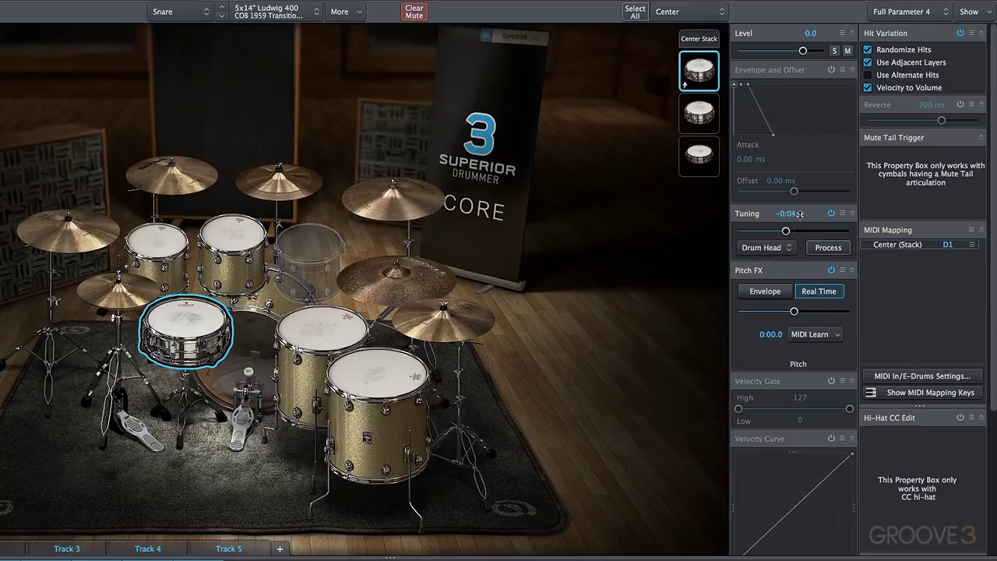
left_click_drag(794, 215, 800, 211)
left_click(817, 248)
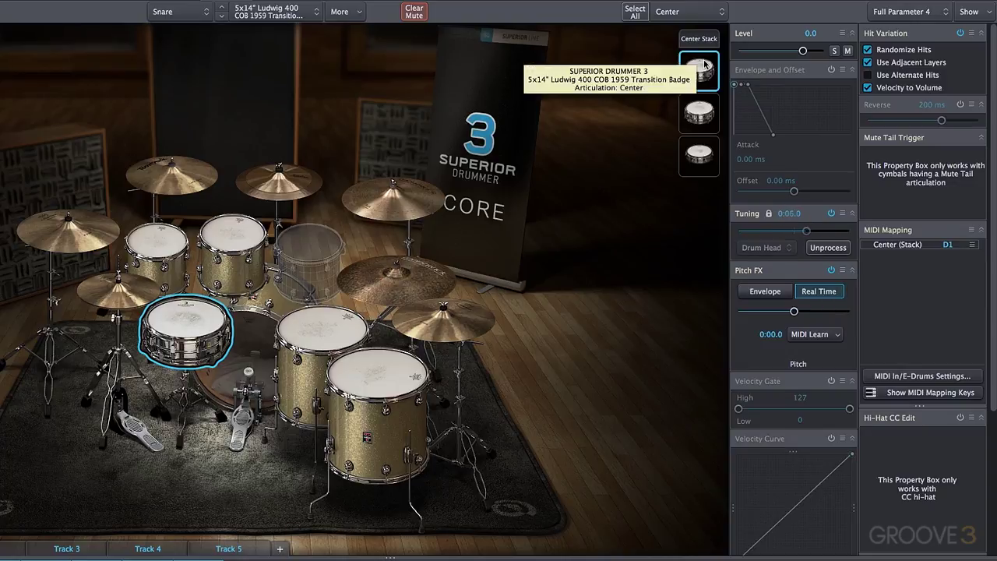
- Unprocess the Center layer's tuning, set it back to -0:05.0, and reprocess it
mouse_move(793, 310)
left_mouse_down()
mouse_move(785, 315)
mouse_move(811, 314)
mouse_move(774, 316)
mouse_move(794, 318)
left_mouse_up()
left_click(827, 248)
left_click_drag(802, 212, 803, 219)
left_click(821, 247)
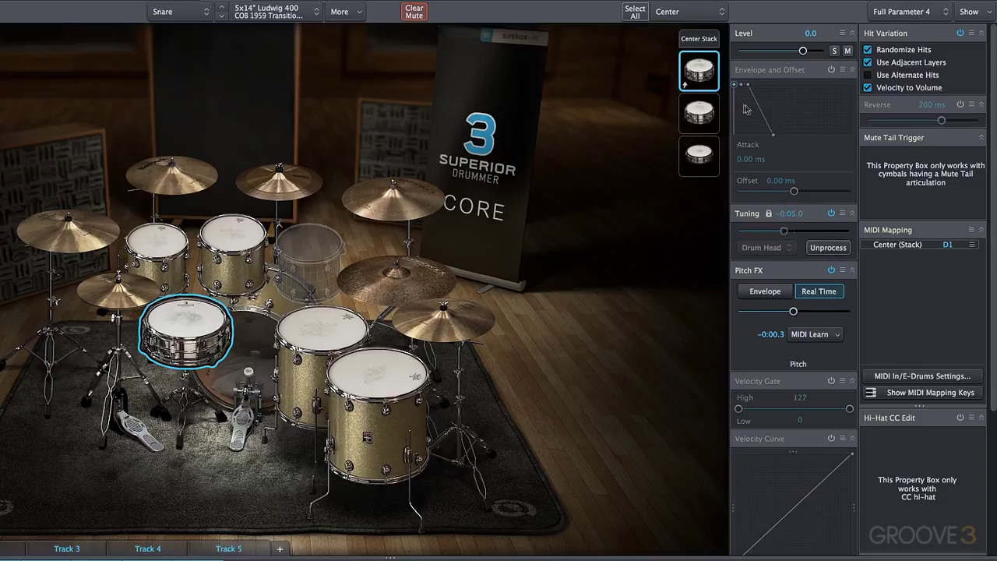
- Try a lower tuning on the Rimshot layer alone, and set the Center Stack's real-time pitch to 0:00.0
left_click(704, 115)
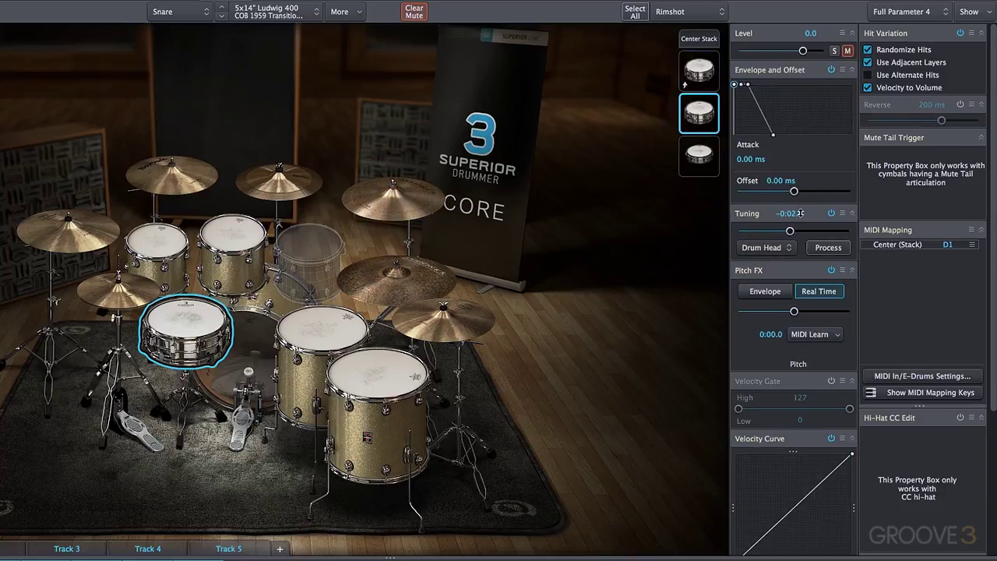
left_click(704, 38)
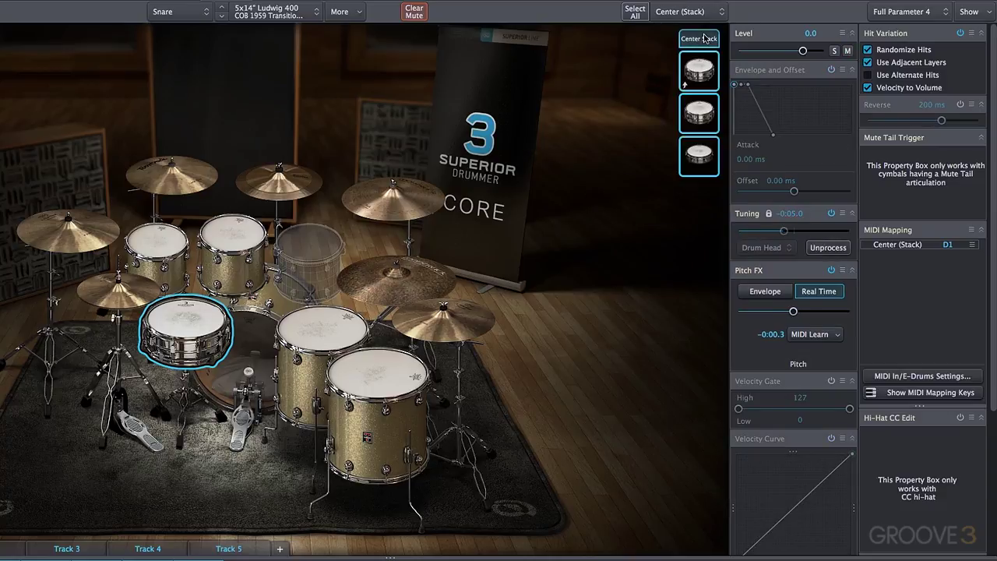
left_click(700, 162)
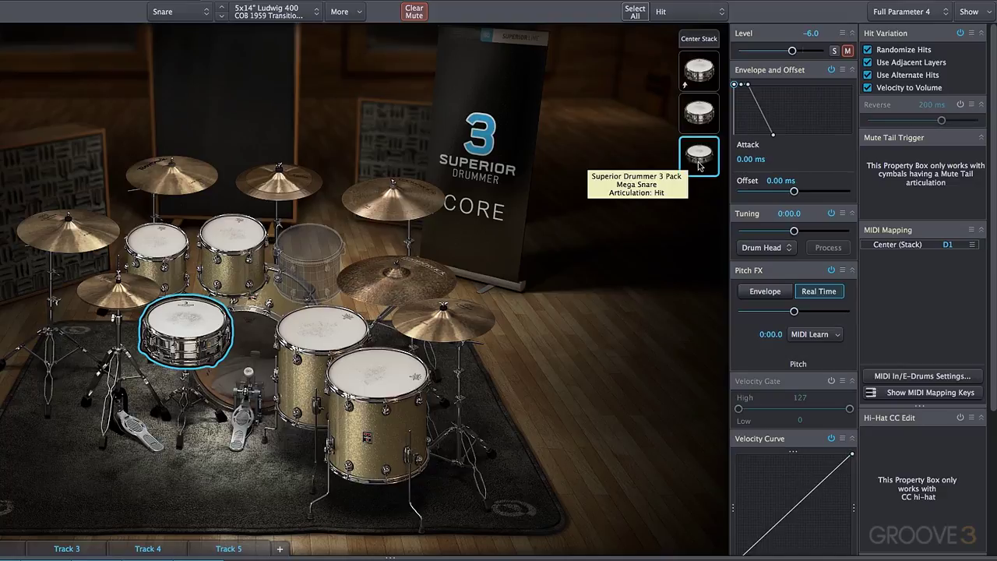
left_click(698, 40)
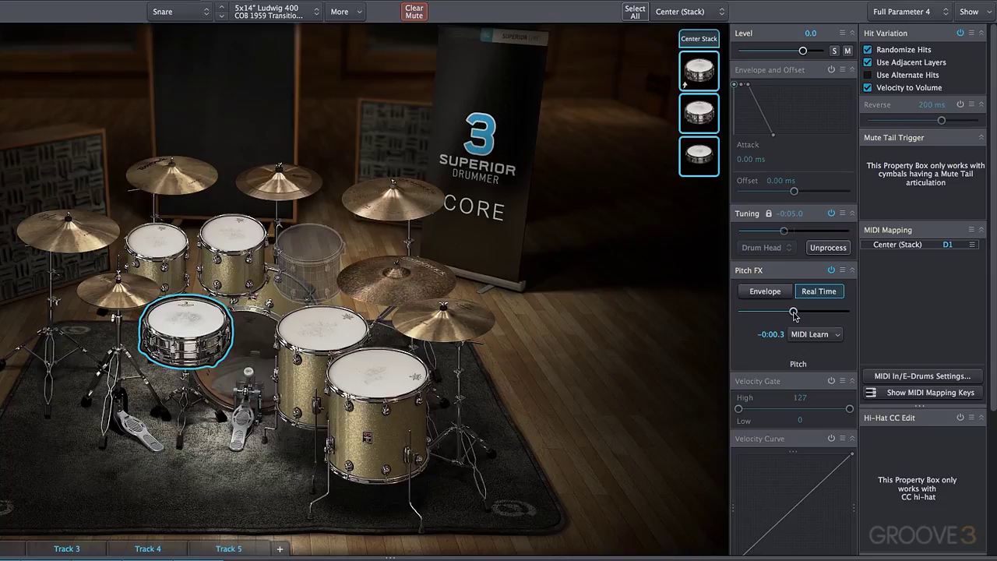
mouse_move(794, 314)
left_mouse_down()
mouse_move(810, 314)
mouse_move(782, 318)
mouse_move(797, 313)
left_mouse_up()
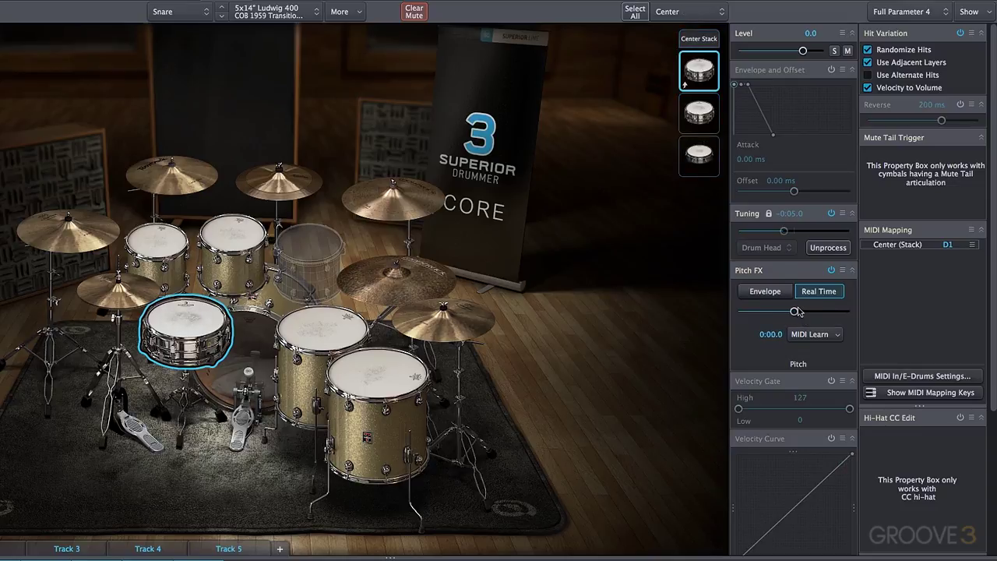
- Set the real-time pitch to 0:03.8 on the Center layer and -0:03.2 on the Rimshot layer, and reselect the Center Stack
left_click_drag(794, 313, 804, 318)
left_click_drag(793, 312, 785, 311)
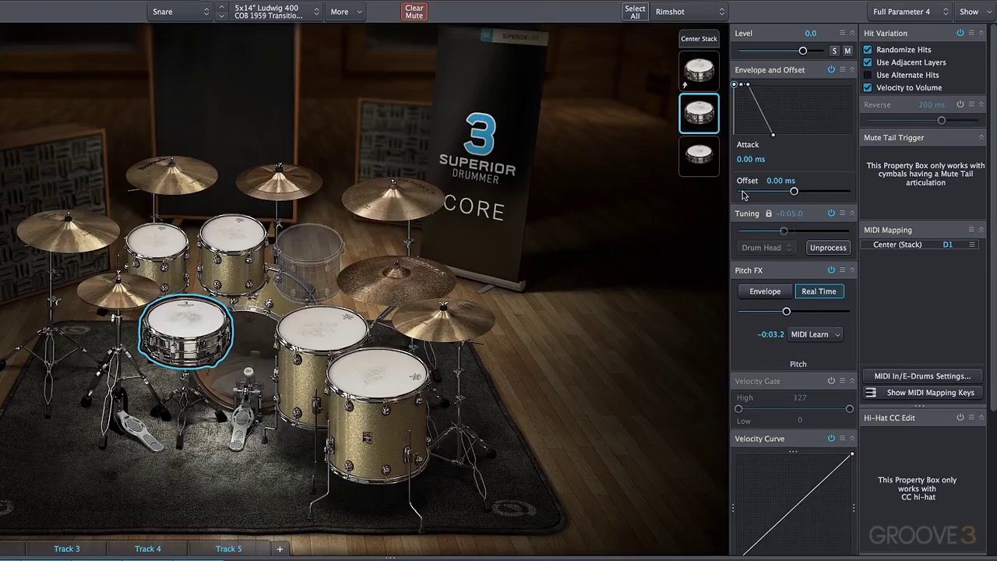
left_click(704, 39)
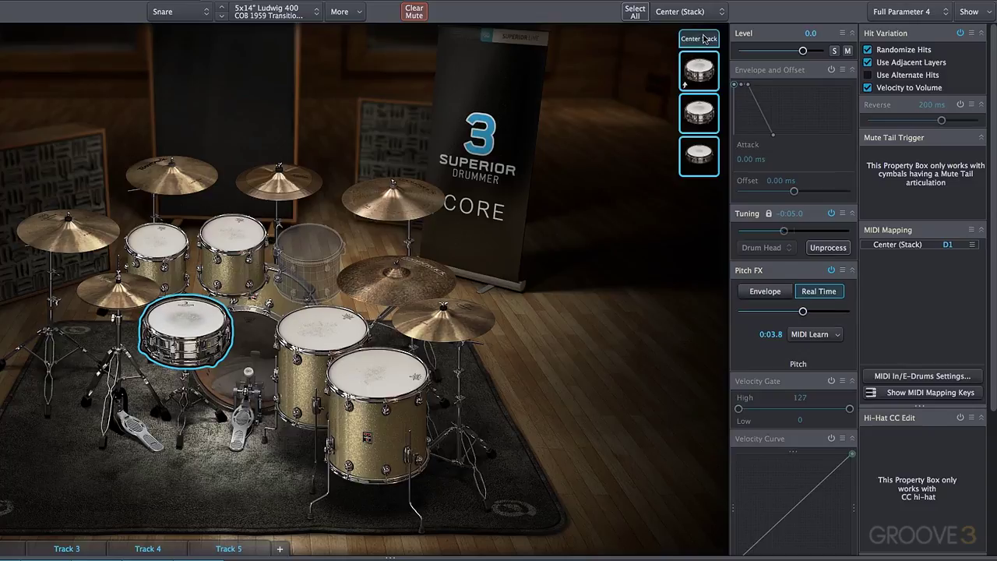
- Process the stacked Hit layer at its -0:07.0 tuning and audition the layer
left_click(705, 148)
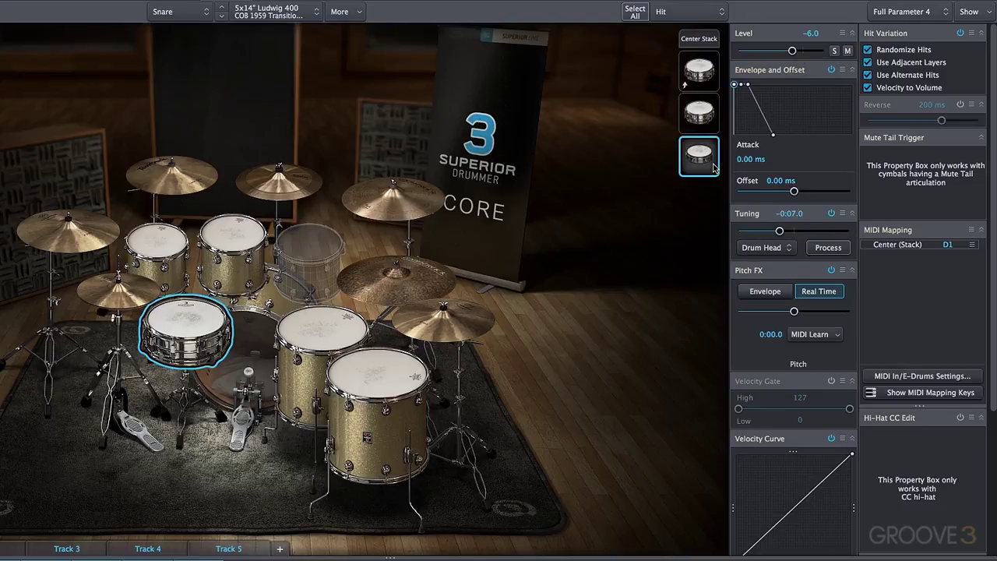
left_click(832, 248)
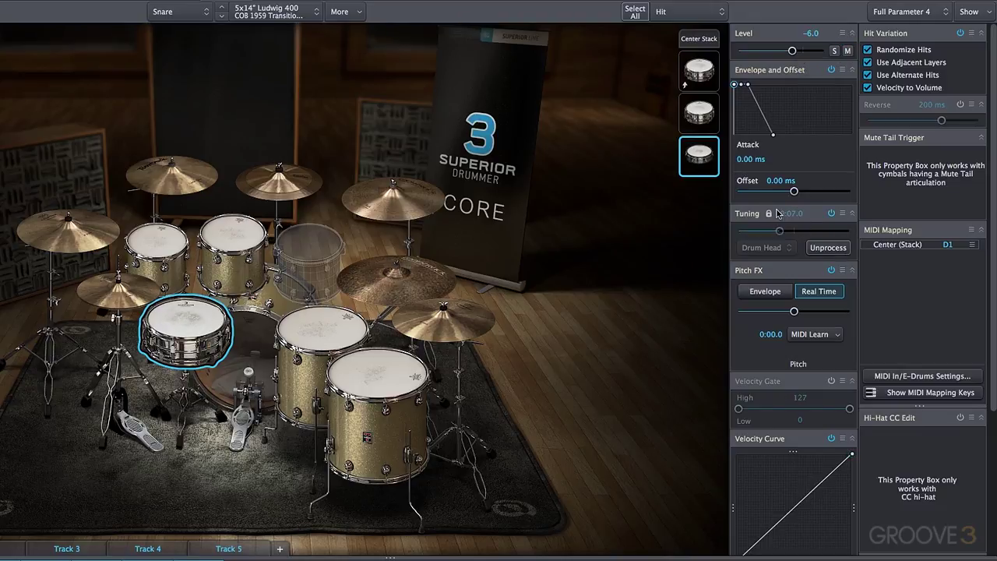
left_click(696, 172)
left_click(697, 171)
left_click(699, 170)
- Solo the Hit layer to try its real-time pitch, and unsolo it
left_click(834, 52)
mouse_move(793, 311)
left_mouse_down()
mouse_move(814, 316)
mouse_move(785, 322)
mouse_move(792, 316)
left_mouse_up()
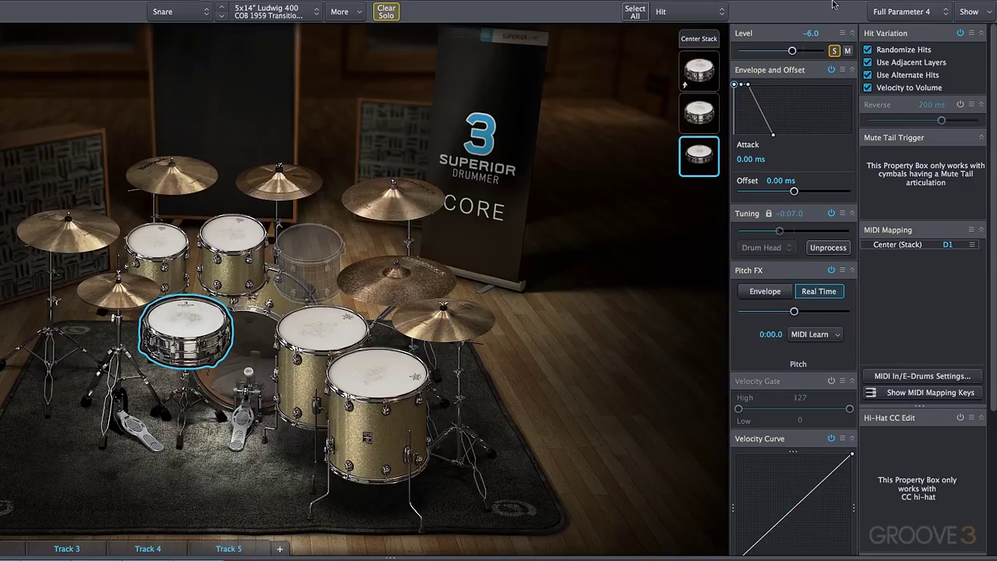
left_click(834, 51)
- Select the whole Center Stack and return its real-time pitch to 0:00.0
left_click(698, 39)
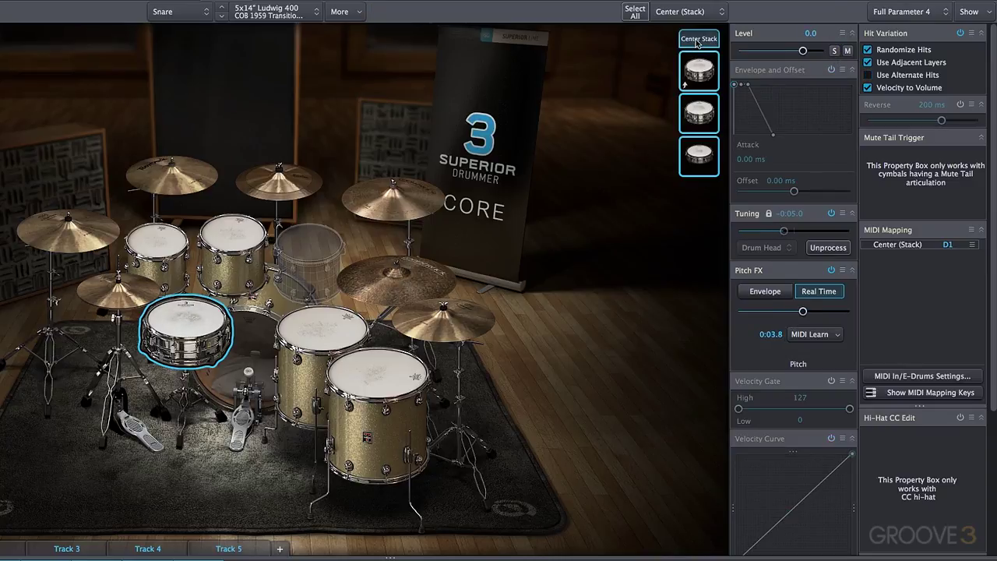
left_click(698, 39)
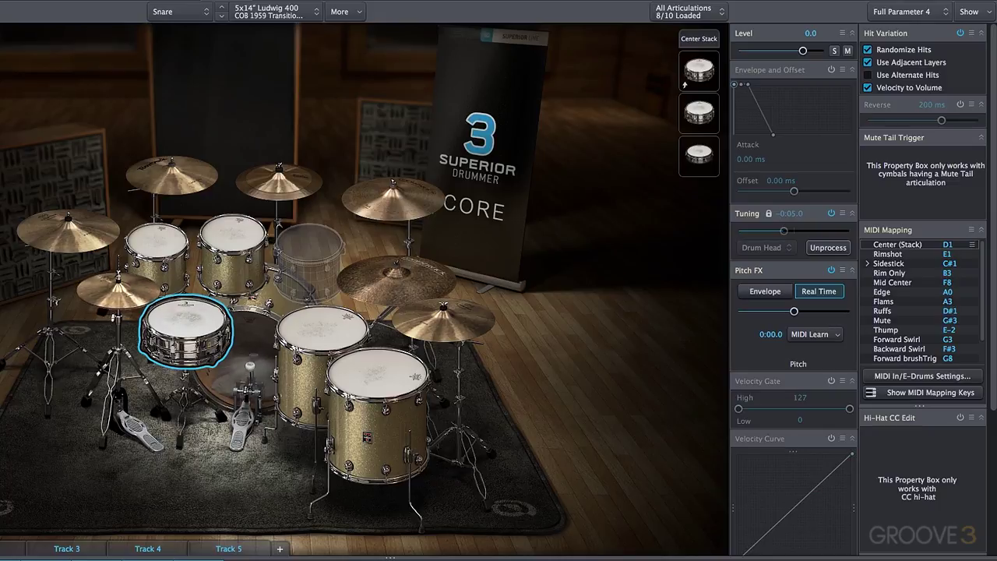
- Stack a Roland kick with a felt pedal on the Open articulation of the 16x22" Premier Genista kick
left_click(267, 374)
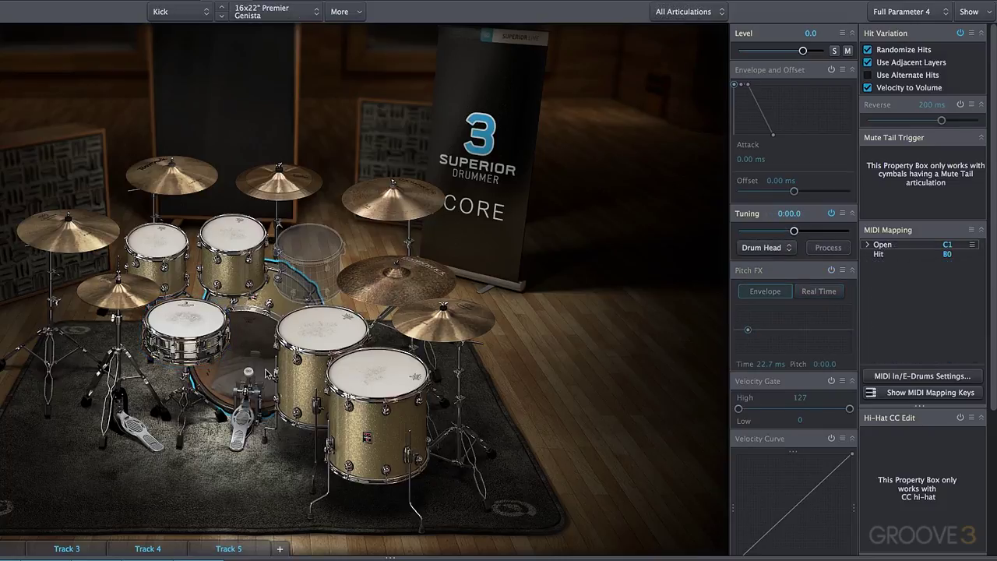
left_click(340, 17)
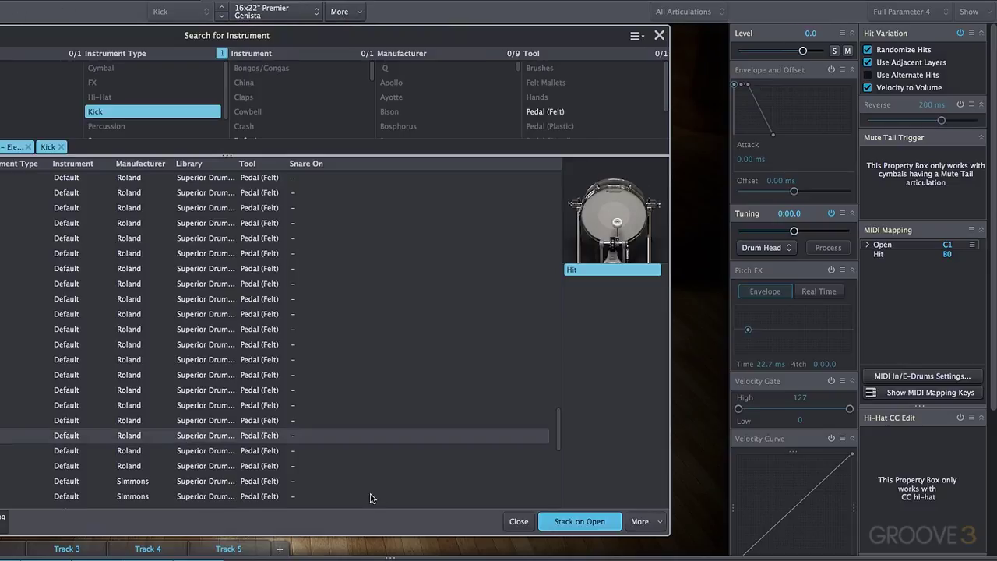
left_click(547, 525)
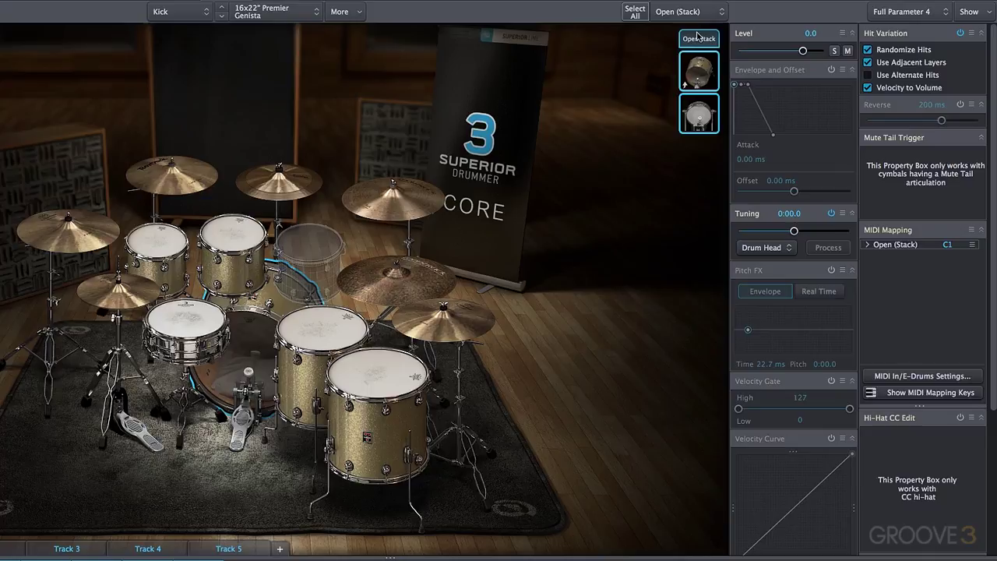
- Try a lower processed tuning on the stacked kick's Hit layer, and replace it with a slightly falling Pitch FX envelope
left_click(704, 121)
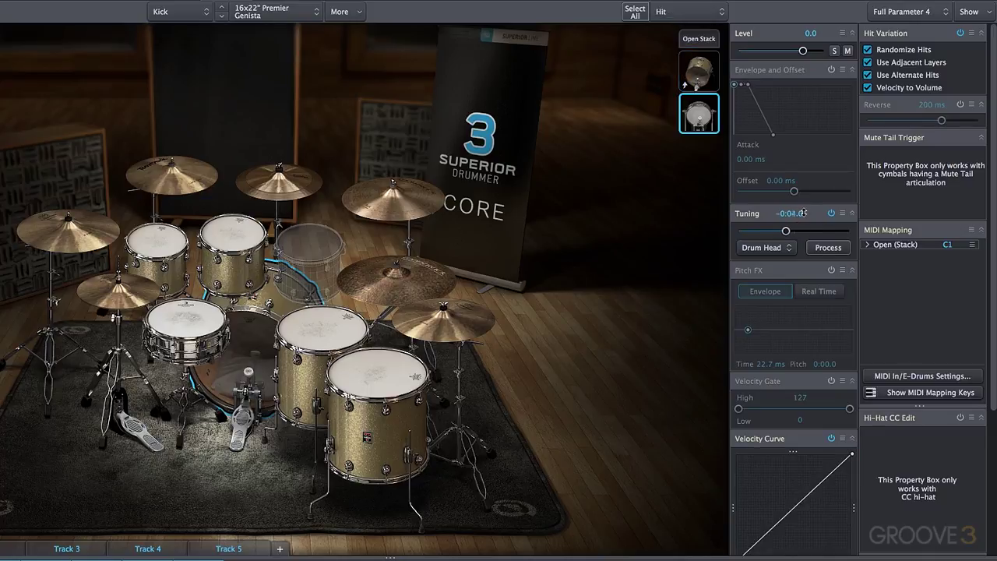
left_click(828, 251)
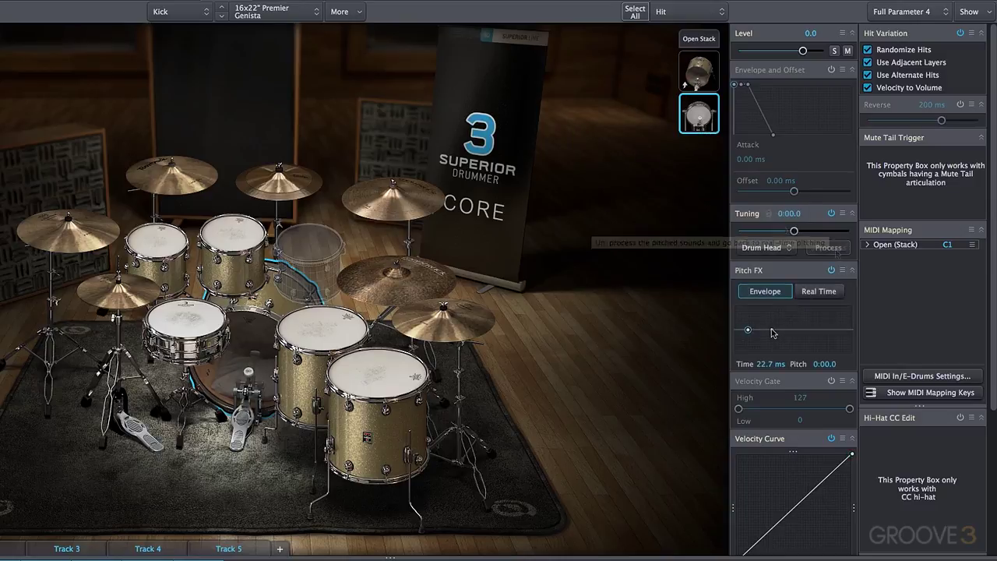
left_click_drag(773, 330, 780, 338)
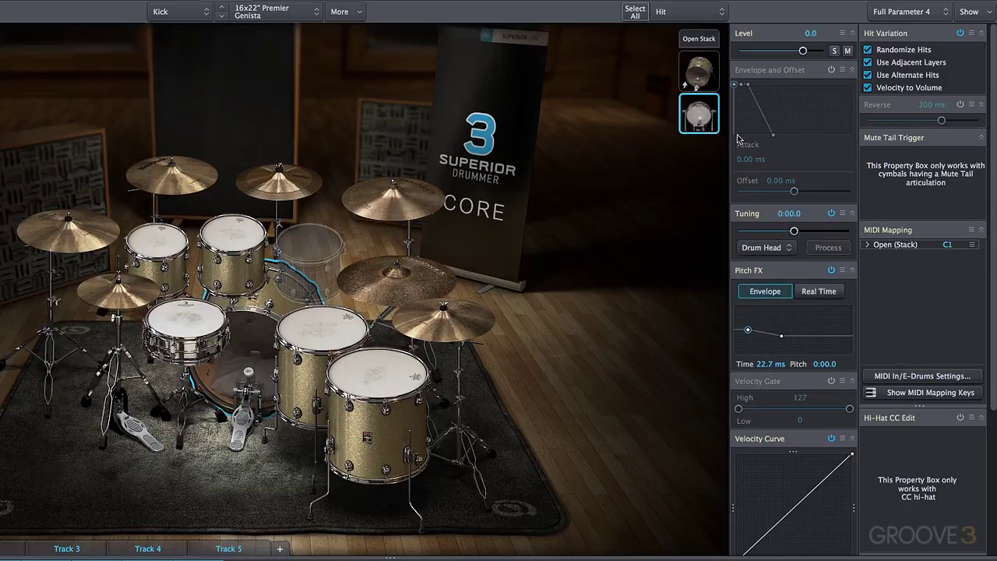
- Set the kick's Hit layer tuning to 0:05.0, process it, and return to the Open Stack
left_click_drag(799, 217, 795, 203)
left_click(818, 249)
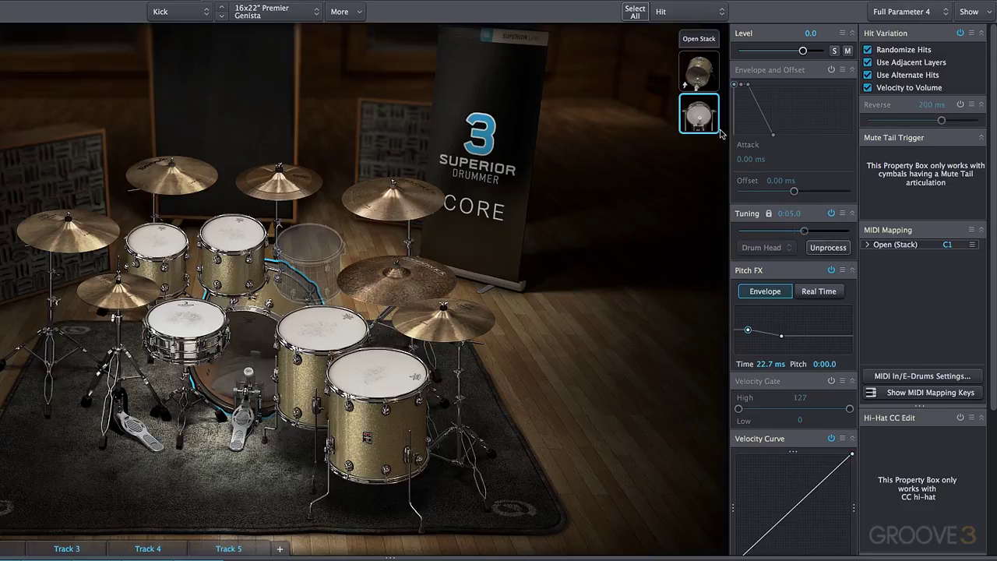
left_click(706, 39)
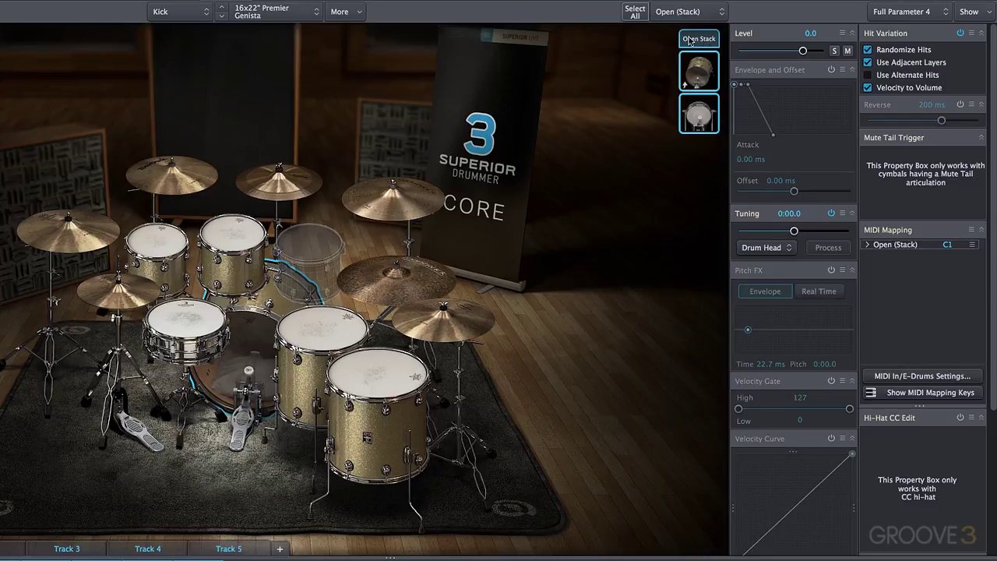
left_click(705, 39)
left_click_drag(993, 110, 994, 261)
left_click_drag(794, 311, 809, 342)
left_click_drag(812, 401, 768, 407)
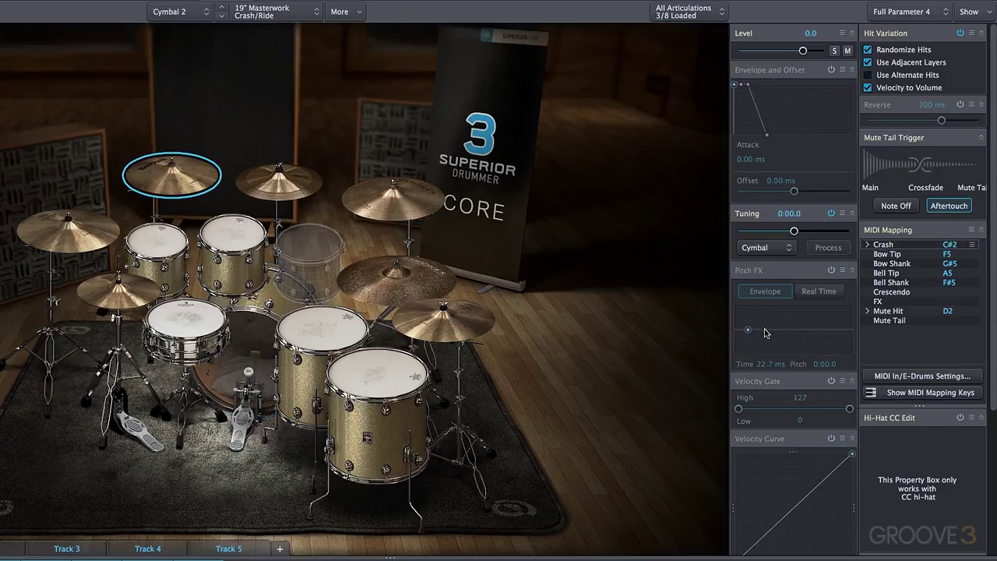
- Shape a Pitch FX envelope on Cymbal 2 that dips, rises and ends at 5.37 s with pitch -0:04.8, and audition it
left_click_drag(764, 332, 841, 334)
left_click(173, 185)
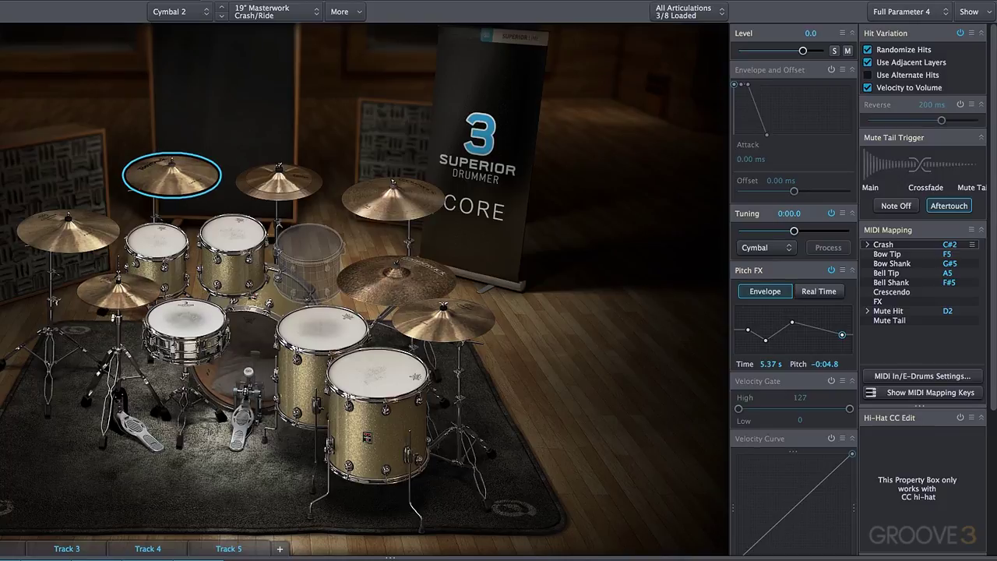
- Move Cymbal 2's pitch envelope points earlier, with a deeper dip and higher peak, and audition the cymbal
left_click_drag(765, 341, 759, 350)
left_click_drag(792, 321, 763, 314)
left_click_drag(841, 335, 781, 328)
left_click(789, 344)
left_click(193, 178)
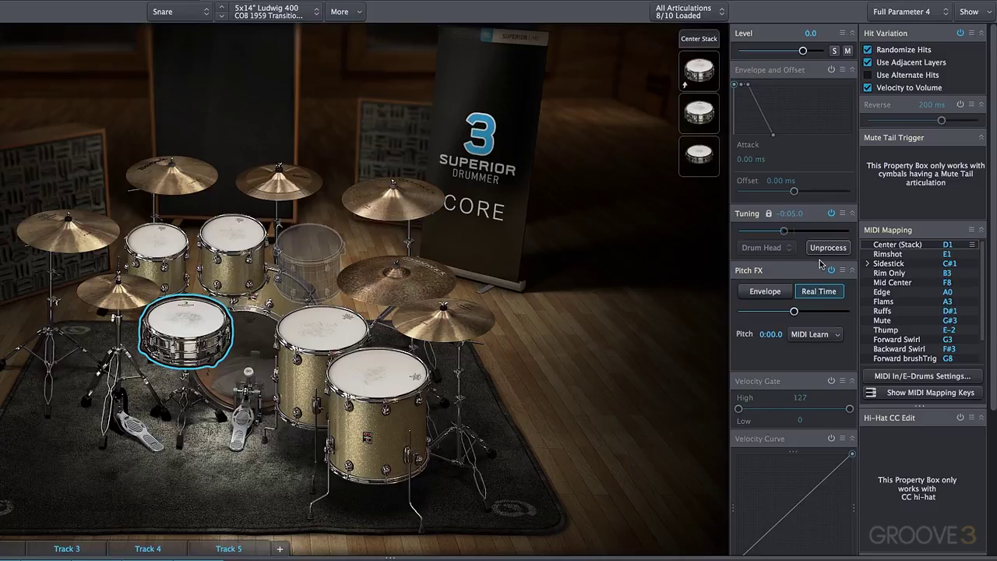
- Switch the stacked snare's Pitch FX to Envelope mode
left_click(771, 293)
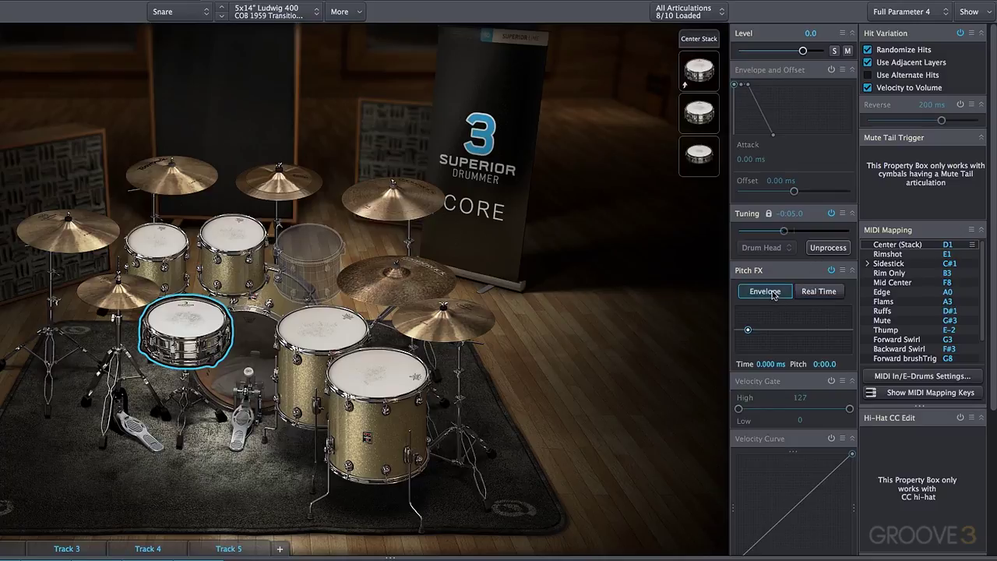